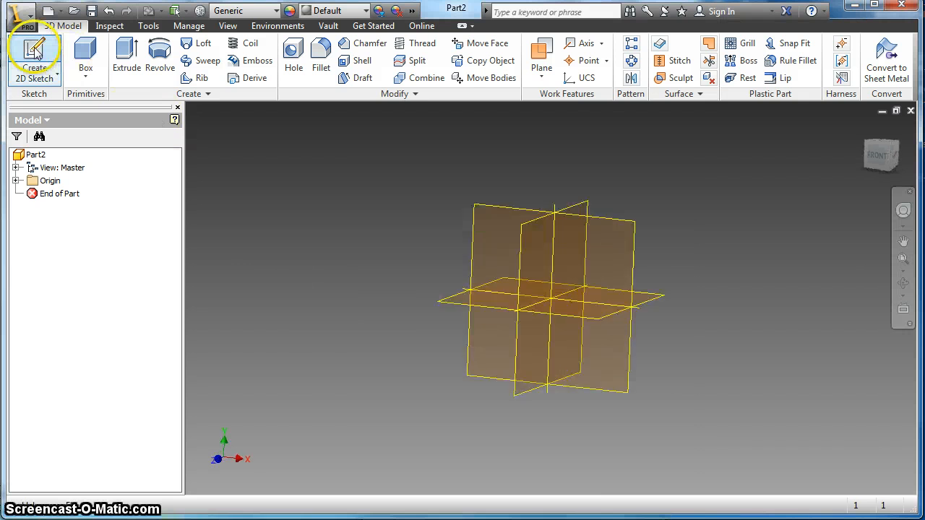
Start a 2D sketch on the front (XY) origin plane after checking the reference drawing practice 2.jpg
click(33, 55)
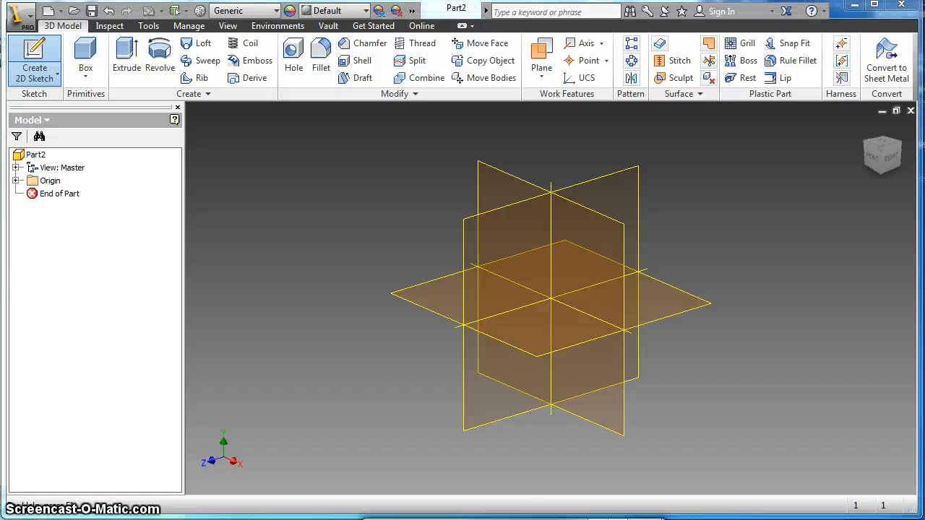
mouse_move(477, 517)
mouse_down()
mouse_move(432, 310)
mouse_move(215, 106)
mouse_move(205, 115)
mouse_up()
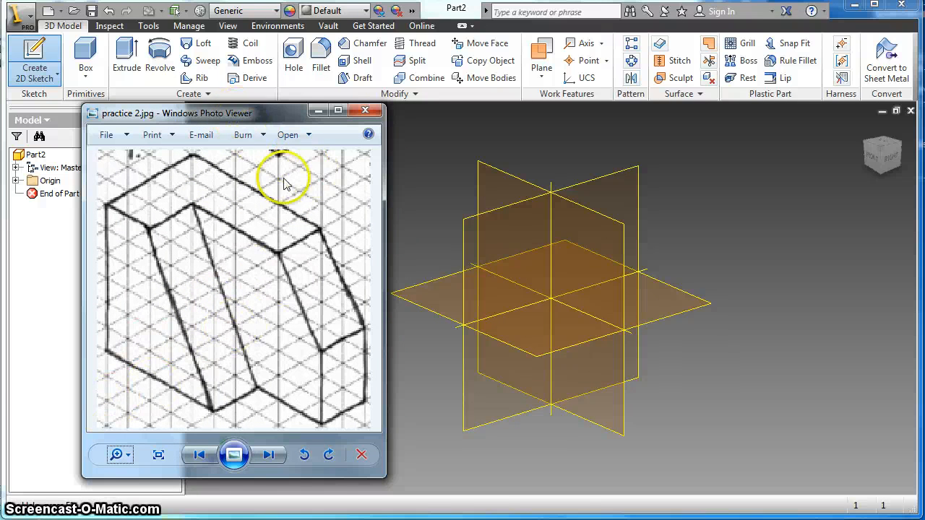
drag(296, 112, 434, 516)
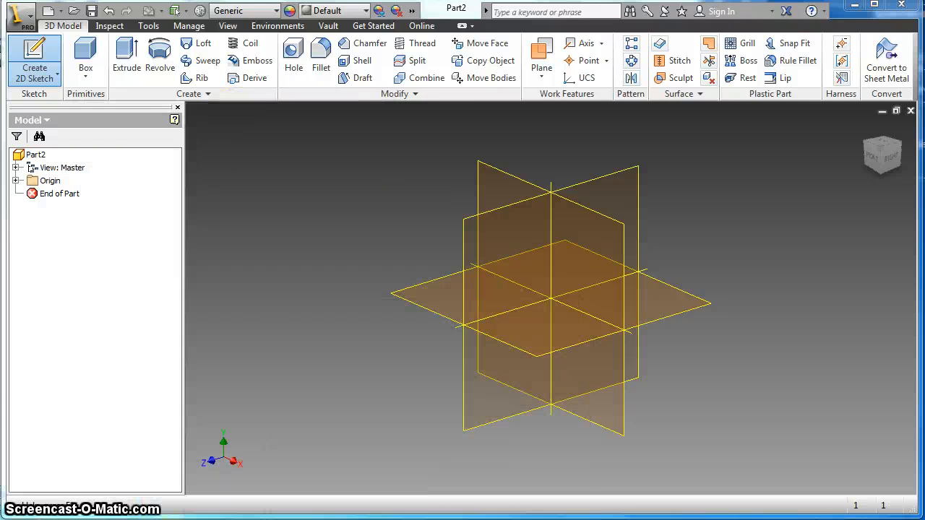
click(497, 172)
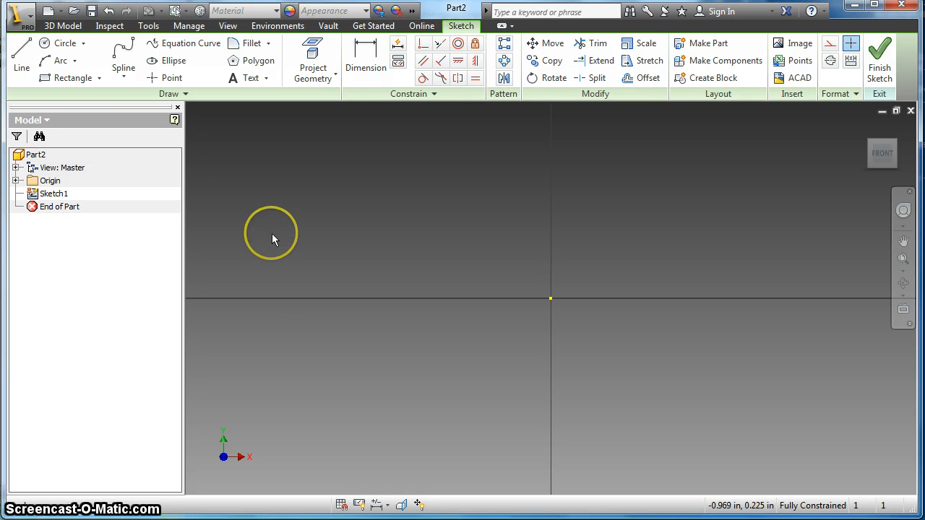
Sketch a closed five-sided profile starting at the origin, with vertical sides, a flat top and base, and a sloped upper-right corner
click(24, 68)
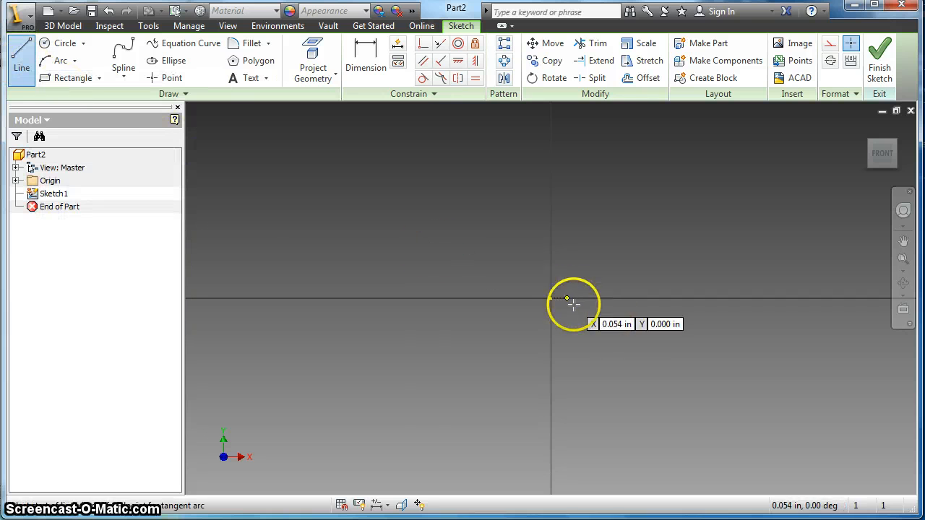
click(552, 298)
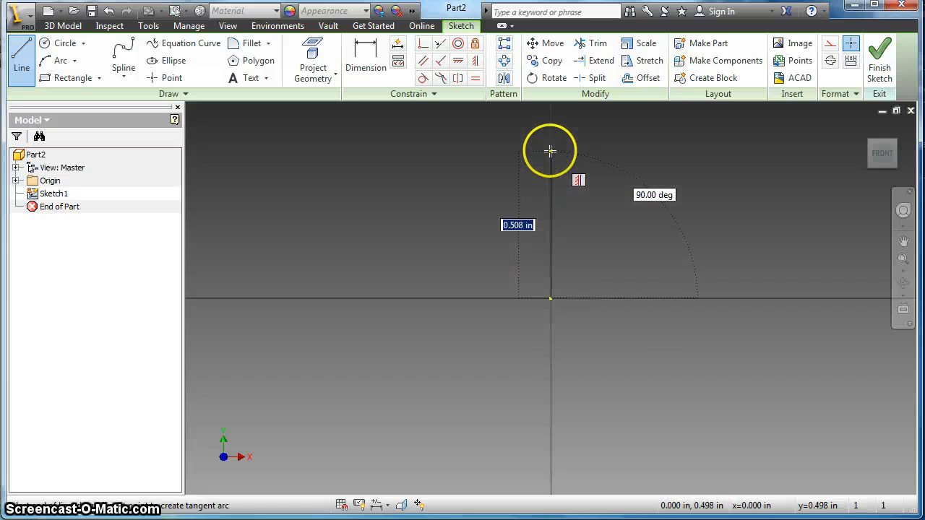
click(551, 147)
click(715, 147)
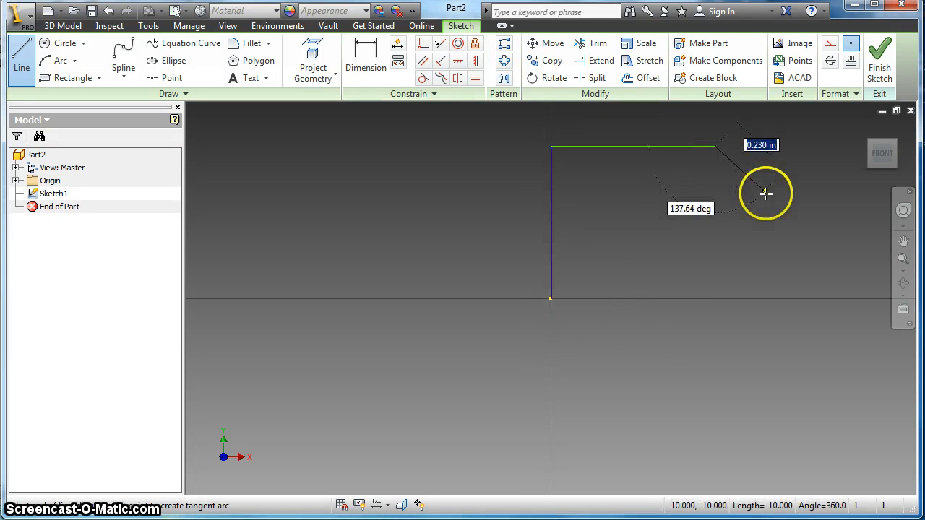
click(786, 212)
click(786, 299)
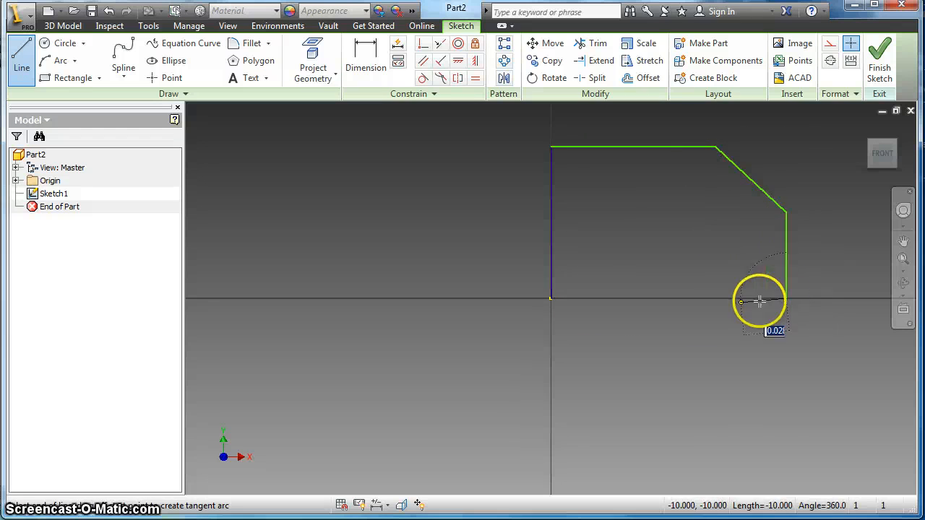
click(551, 298)
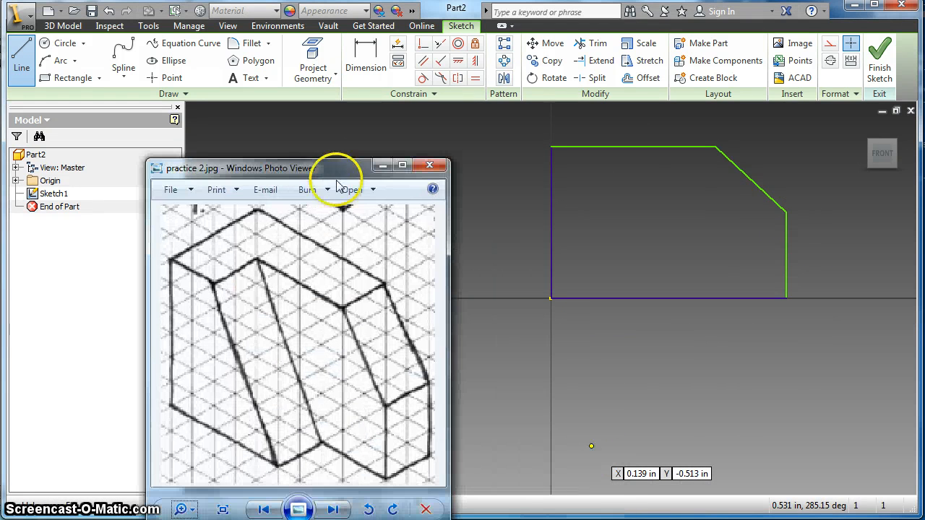
Check the reference drawing and dimension the profile's top edge at 1.5 in
drag(324, 169, 225, 118)
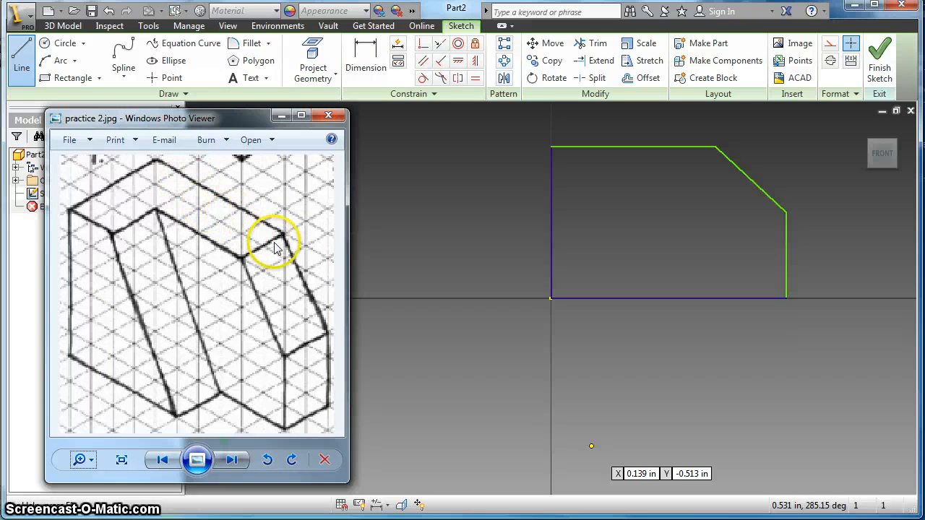
click(368, 58)
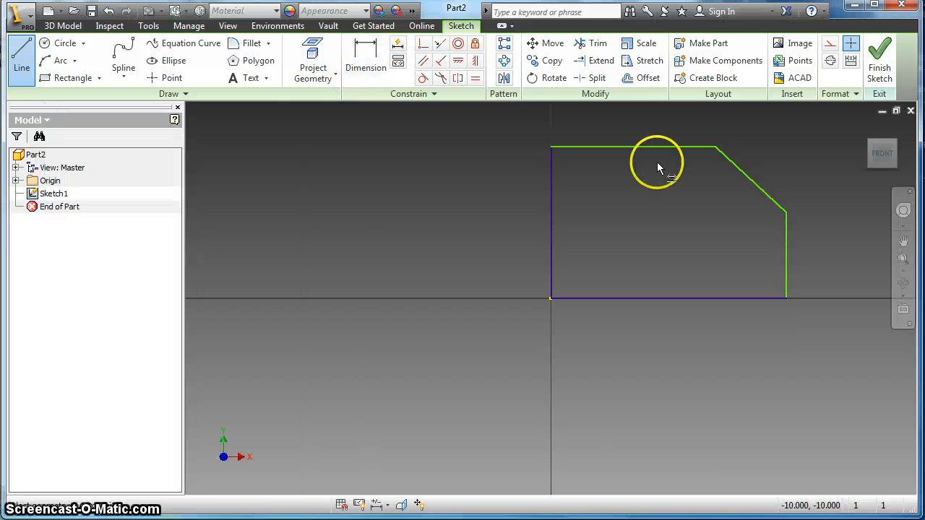
click(659, 147)
click(653, 127)
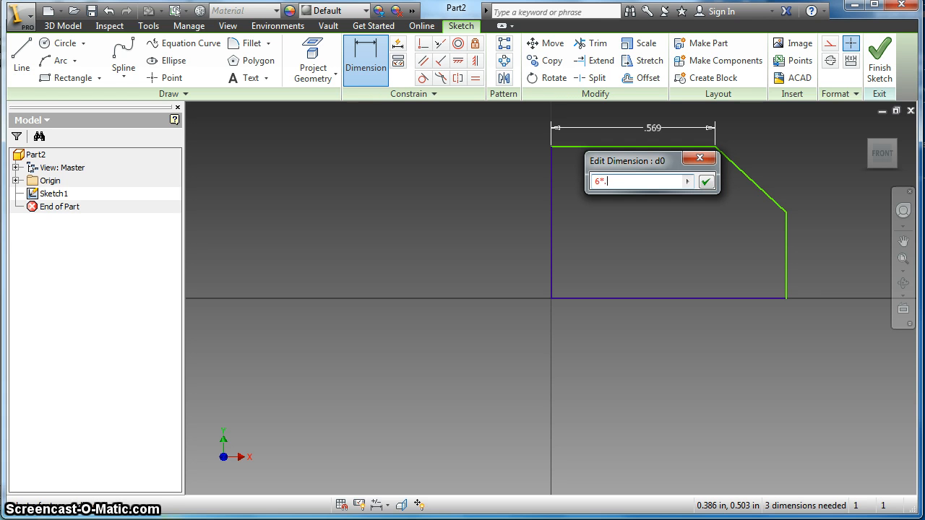
key(Return)
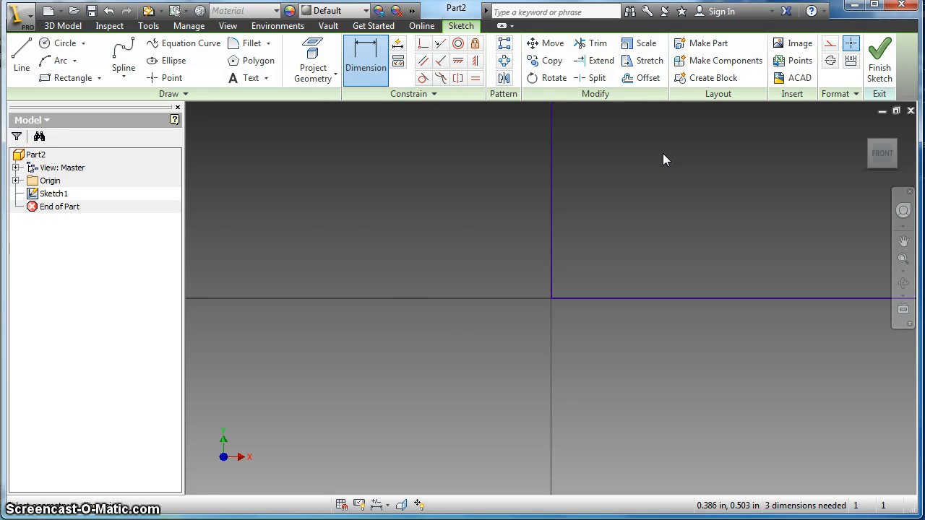
middle_drag(663, 154, 420, 295)
scroll(420, 296, down, 2)
scroll(420, 296, up, 4)
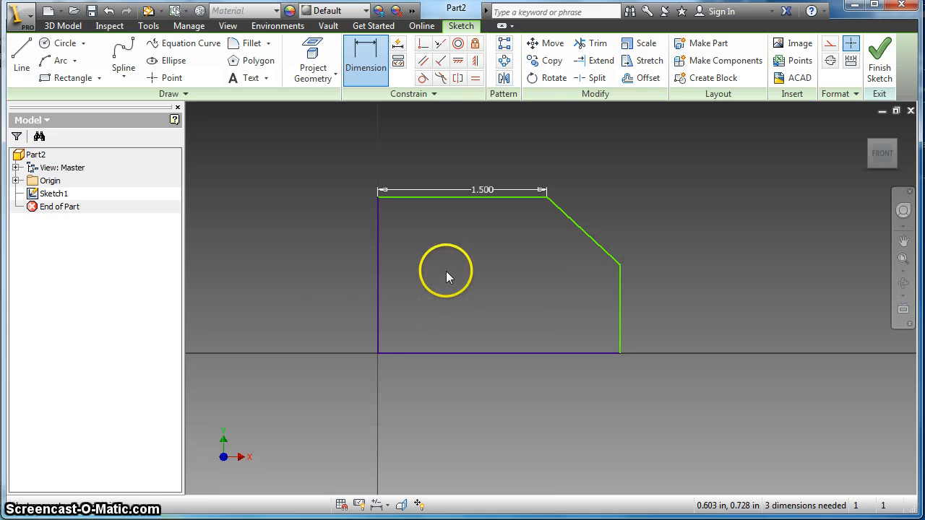
Check the reference drawing and dimension the profile's left vertical edge as 6*.25 in
key(alt+Tab)
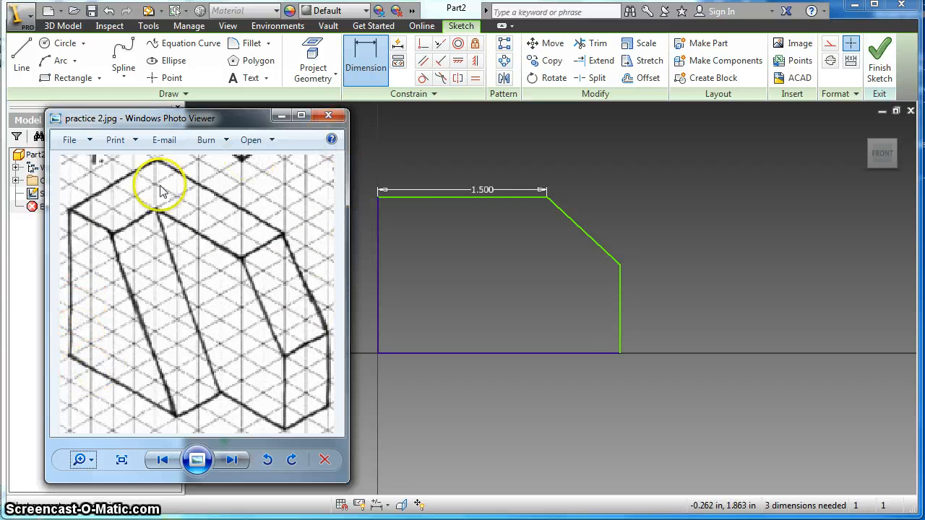
click(378, 254)
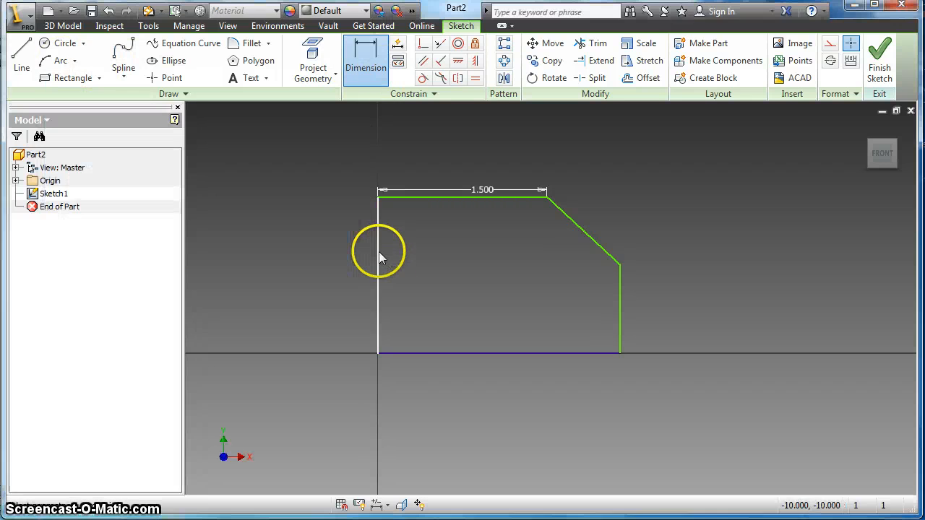
click(343, 257)
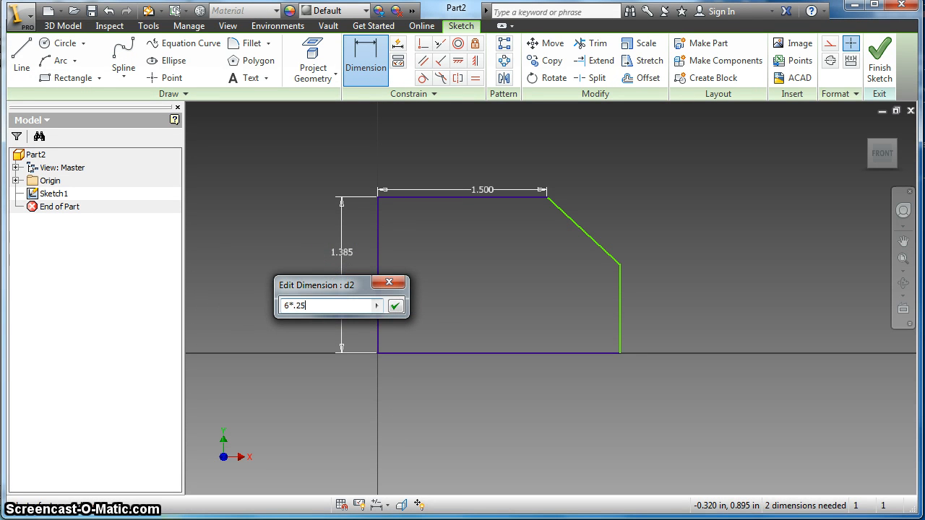
text(6*.25)
key(Return)
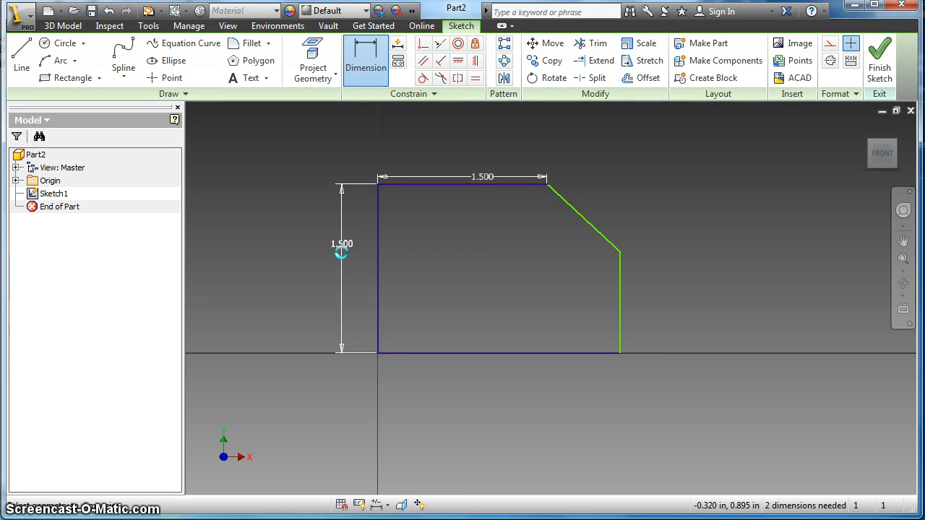
Undo the height value and link the left edge's dimension to the top edge's dimension, d0
key(ctrl+z)
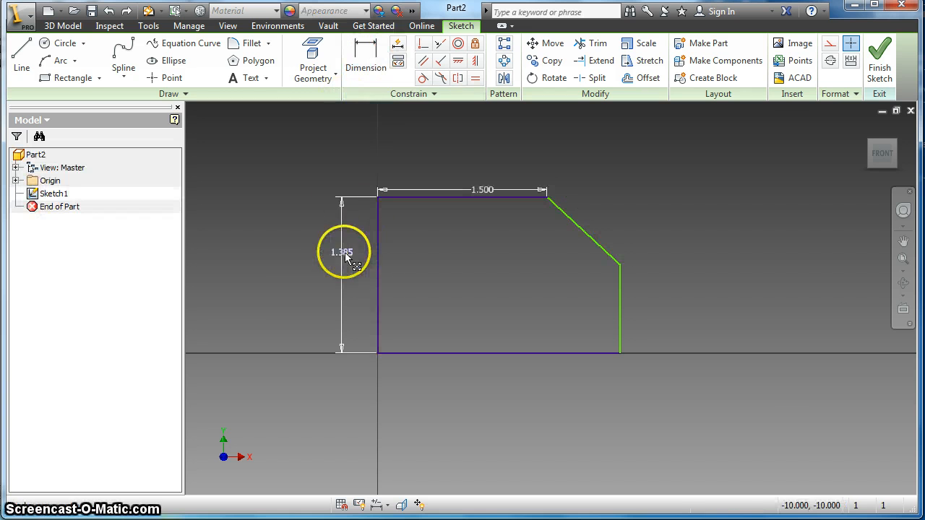
double_click(345, 253)
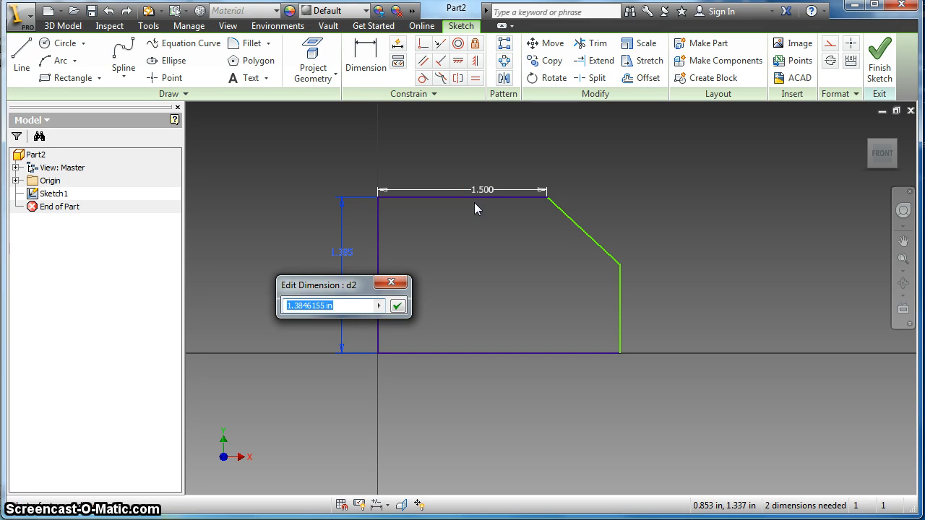
click(482, 190)
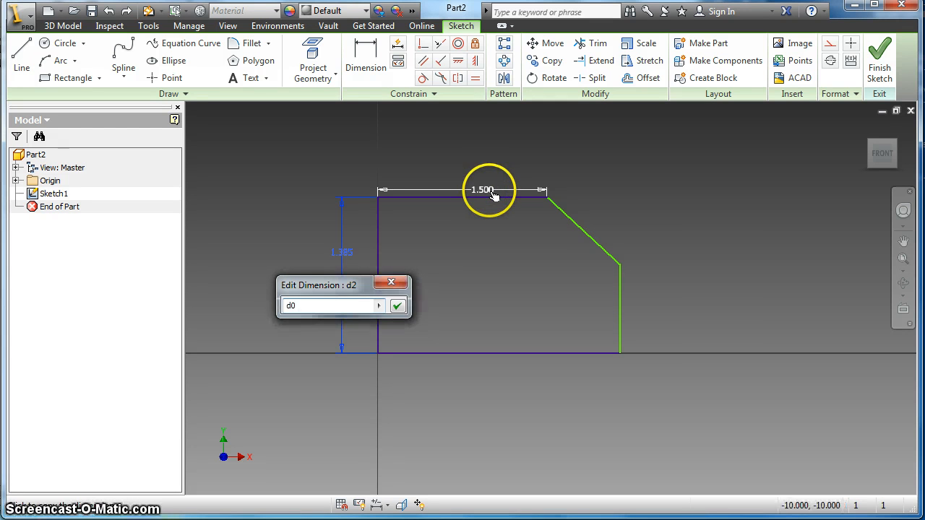
click(397, 306)
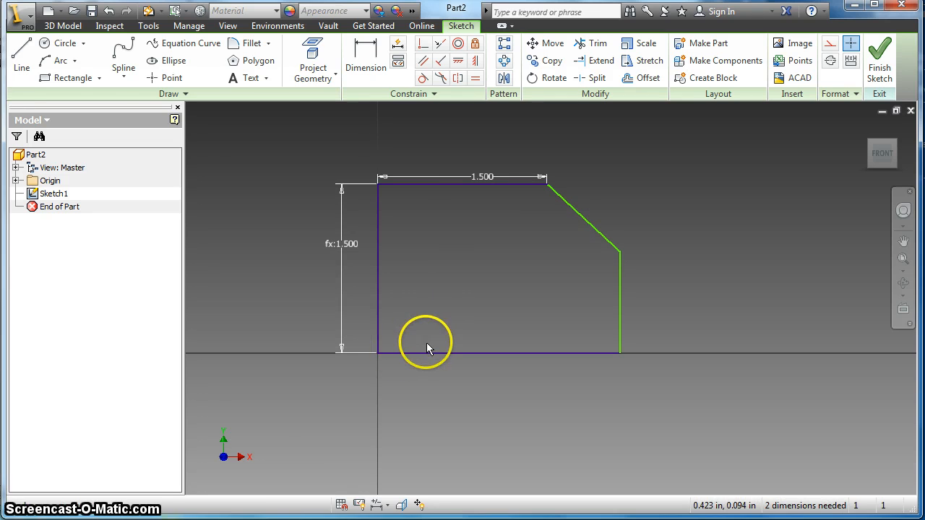
Check the reference drawing and dimension the profile's bottom edge as 8*.25 in
key(alt+Tab)
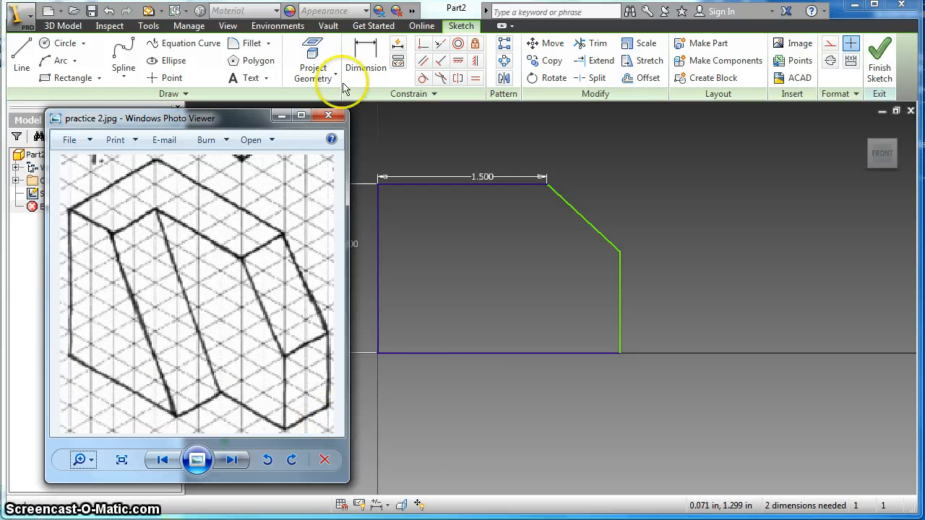
click(365, 58)
click(503, 378)
click(506, 379)
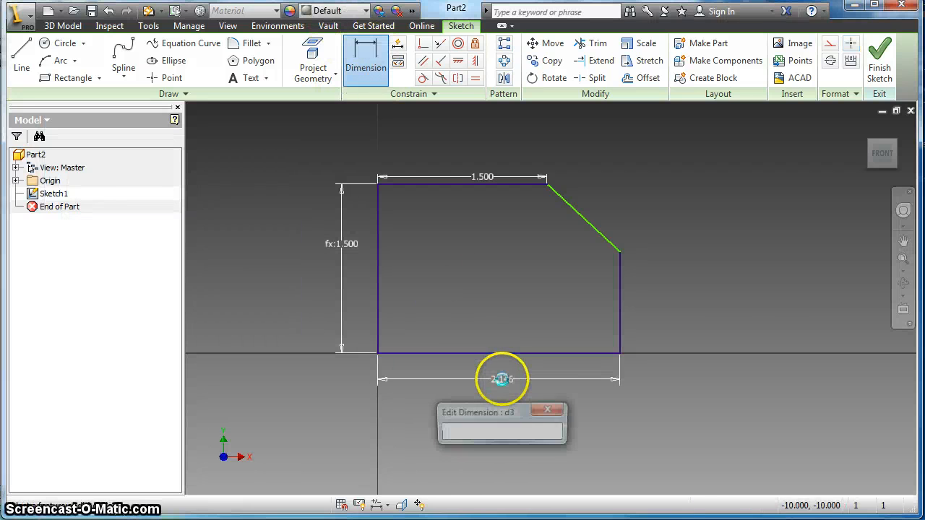
text(8*.2)
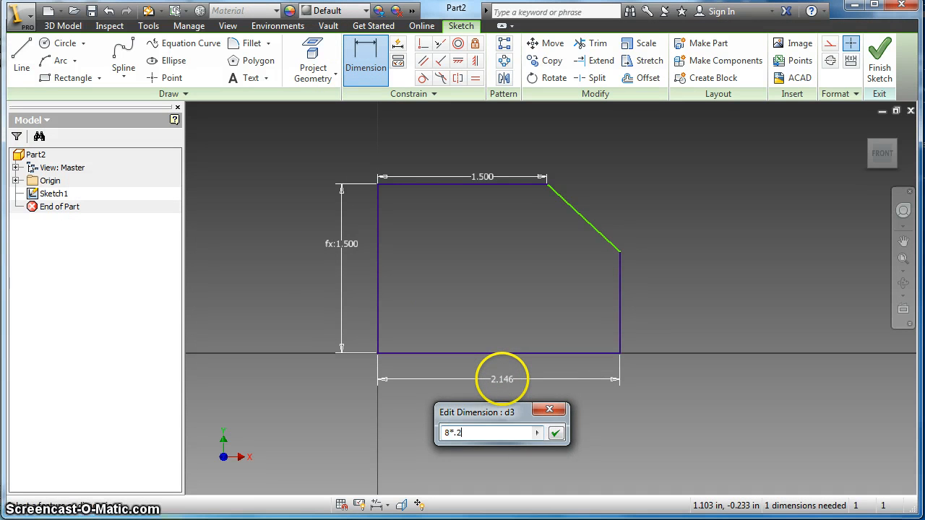
text(5)
key(Return)
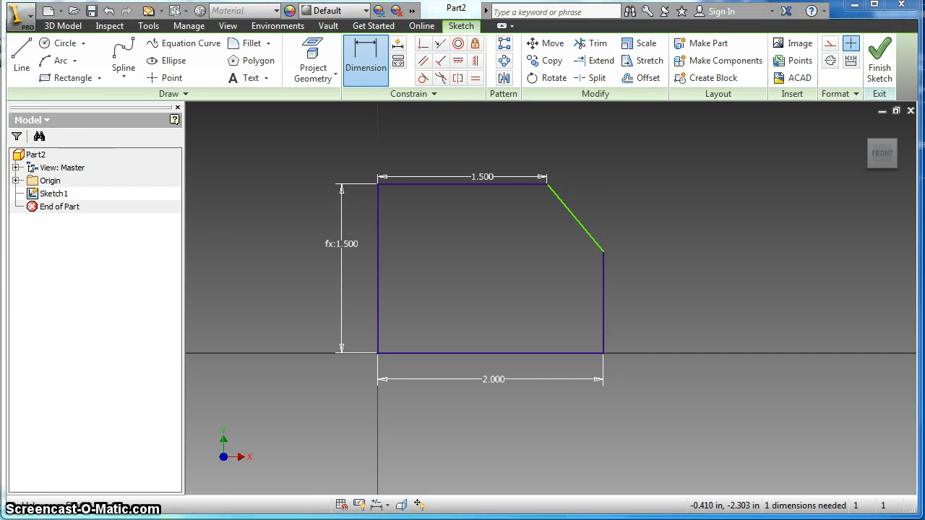
Check the reference drawing and dimension the profile's short right vertical edge at .75 in
key(alt+Tab)
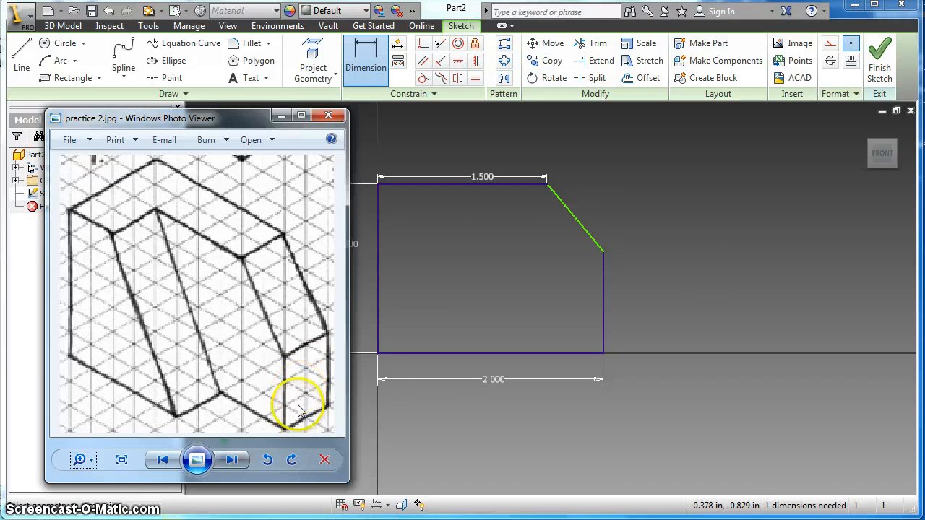
key(alt+Tab)
click(641, 290)
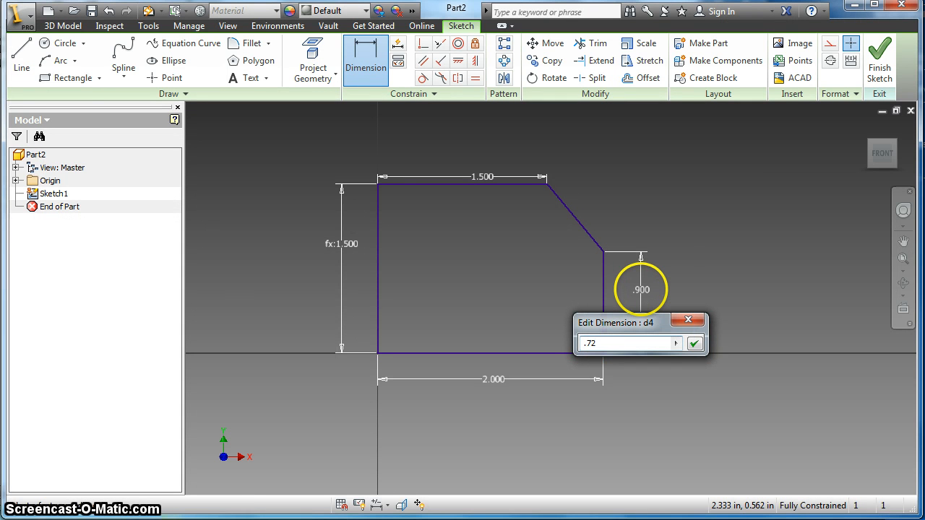
text(.75)
key(Return)
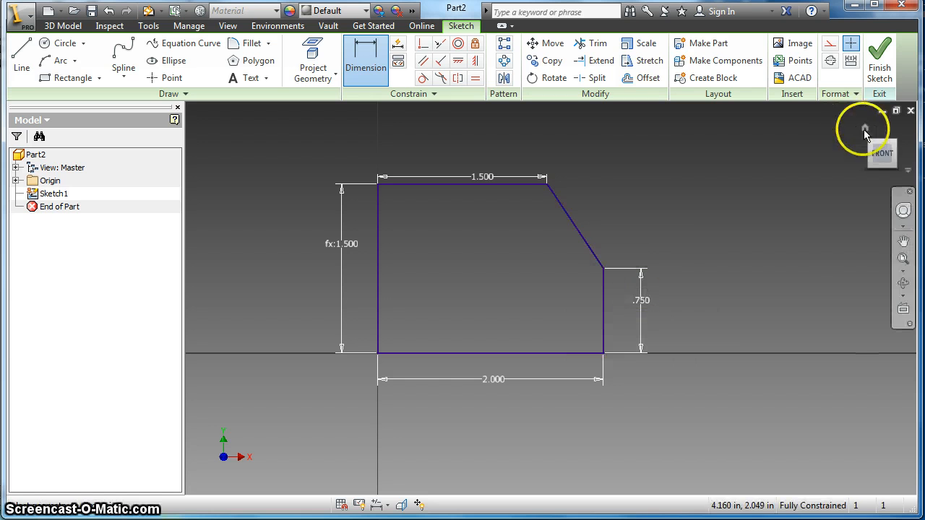
Finish the sketch and extrude the profile .5 in, consulting the reference drawing for the depth
click(874, 70)
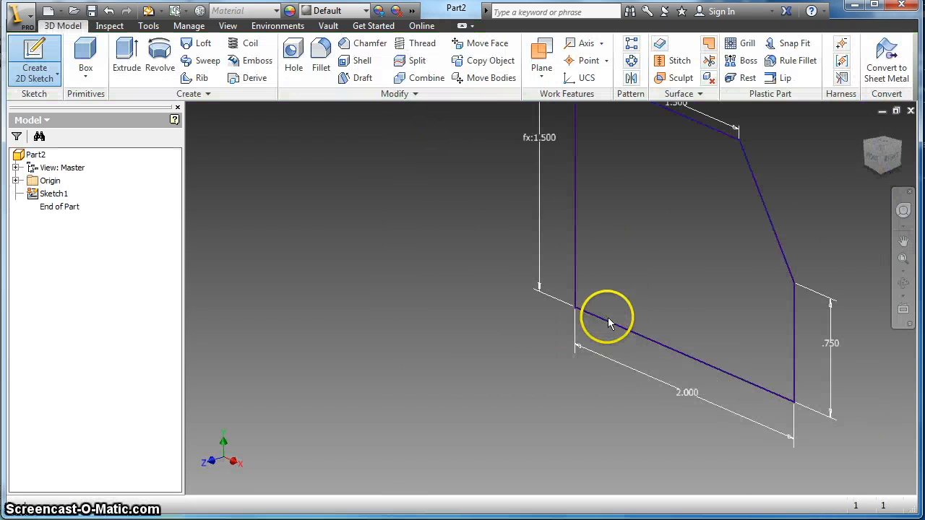
click(125, 60)
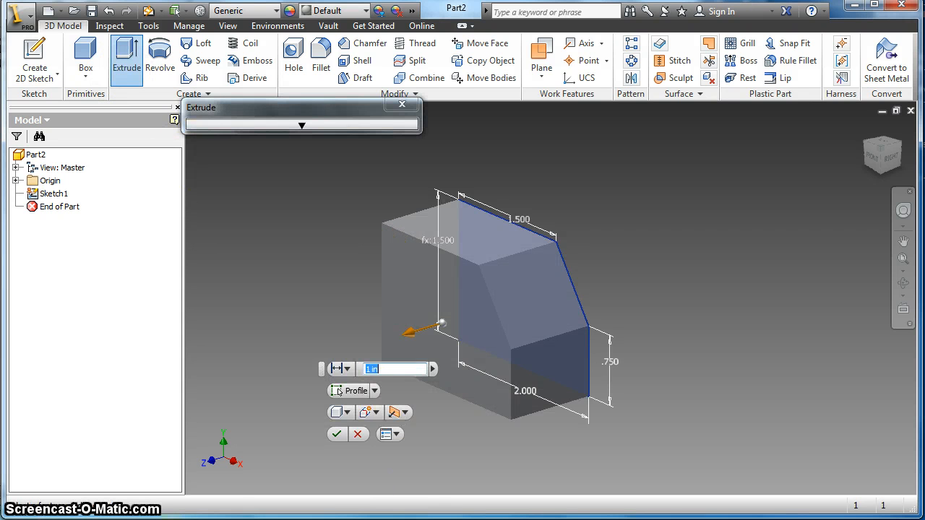
click(416, 518)
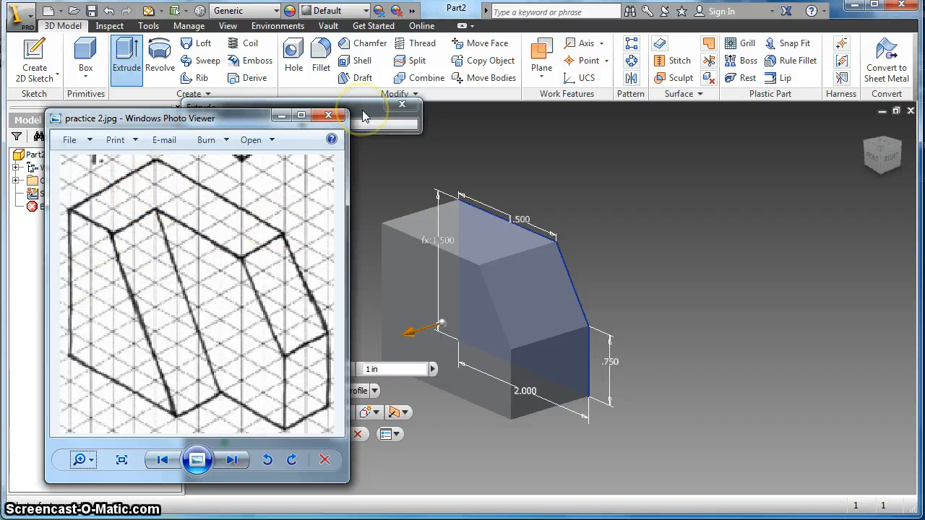
click(406, 369)
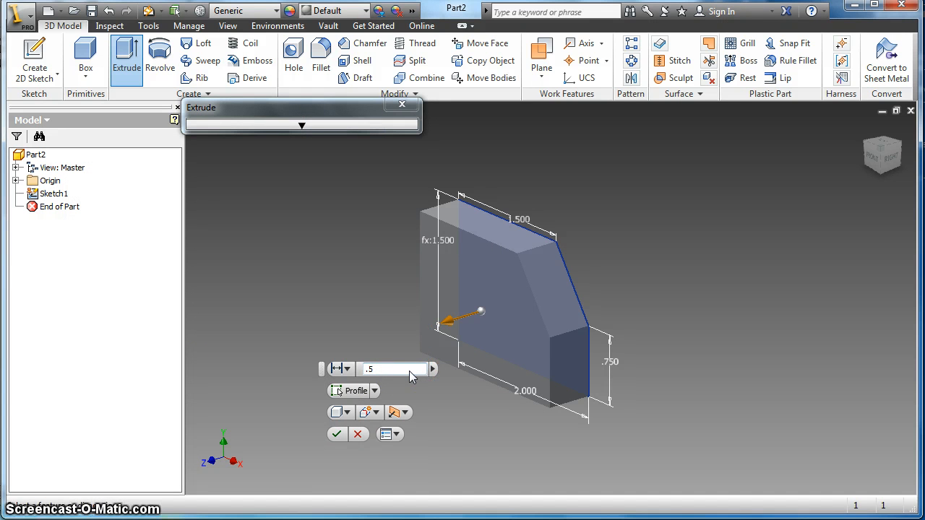
key(Return)
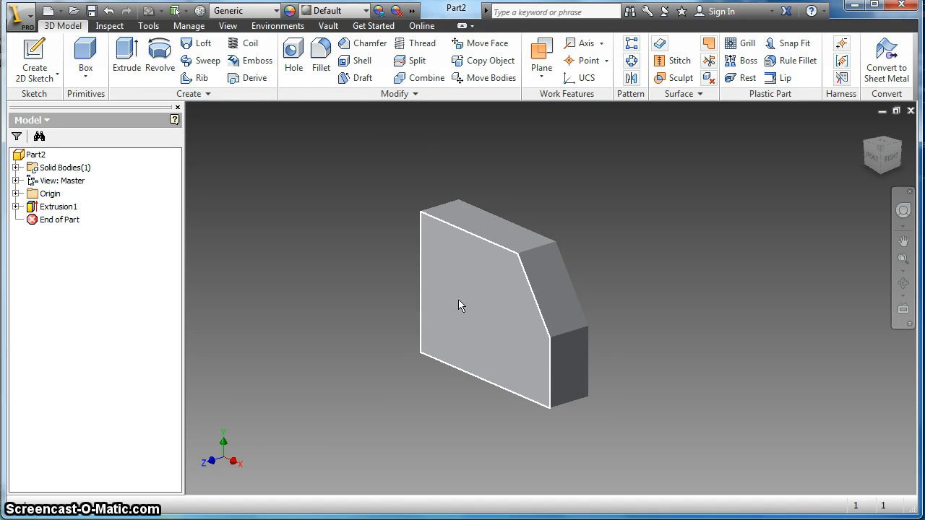
Start a sketch on the solid's front face and draw a slanted line about 1.85 in long from its top edge down to its bottom edge
right_click(458, 299)
click(477, 336)
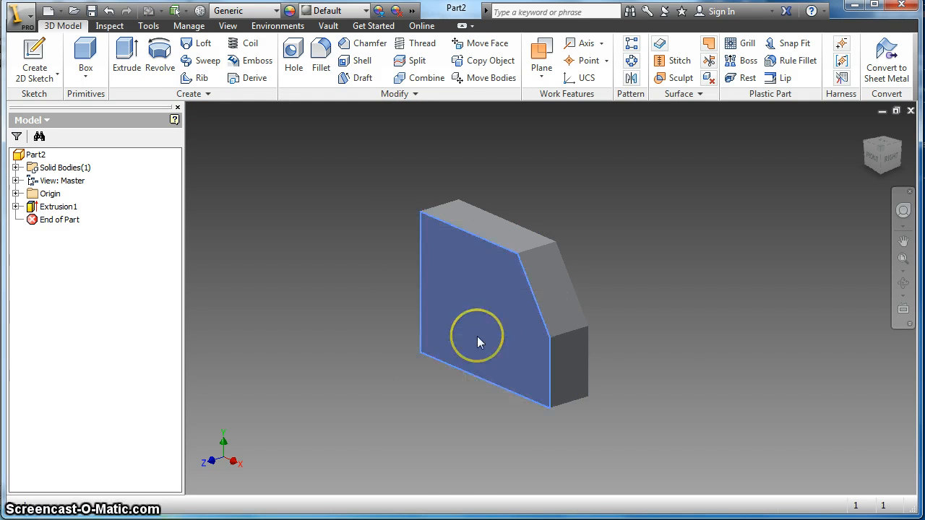
click(21, 54)
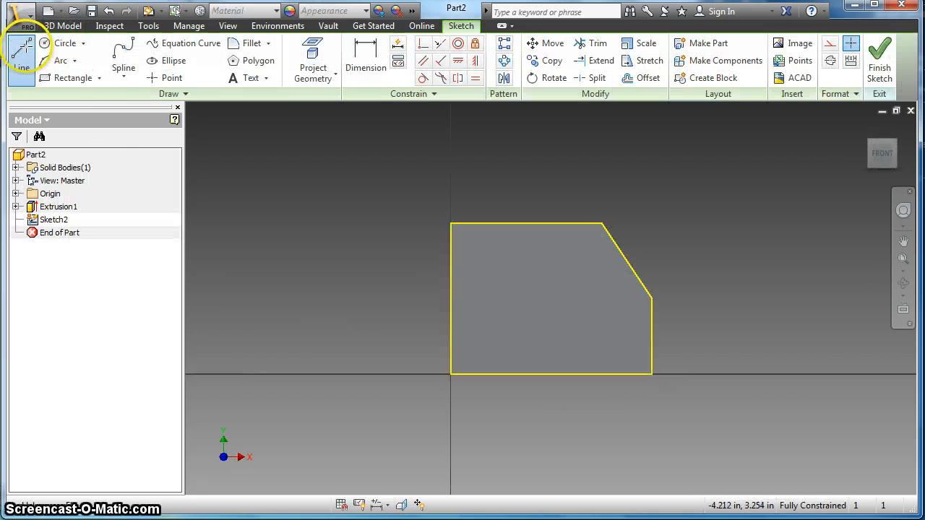
click(503, 224)
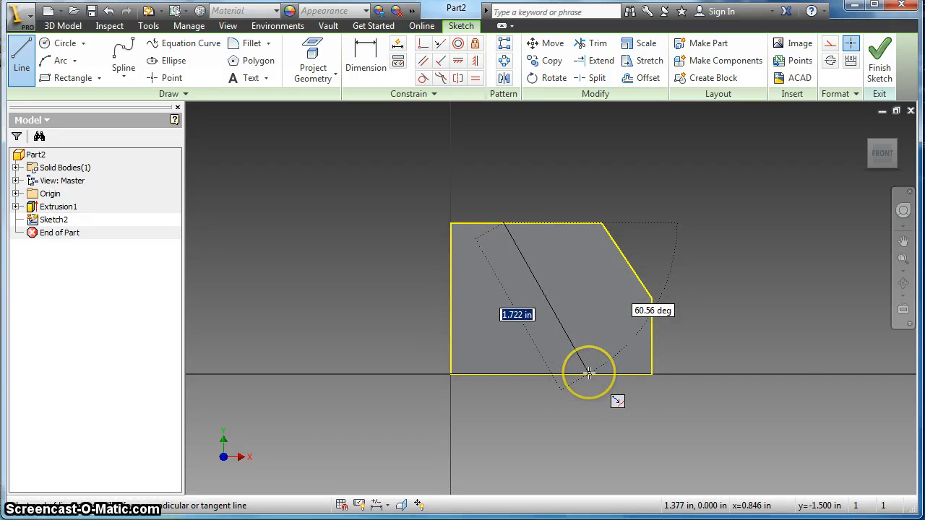
scroll(588, 373, down, 4)
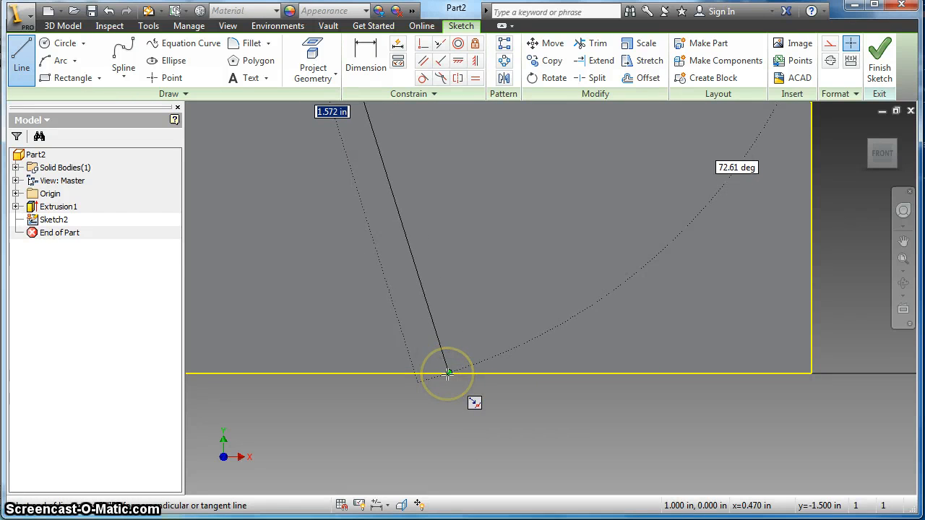
scroll(447, 373, up, 2)
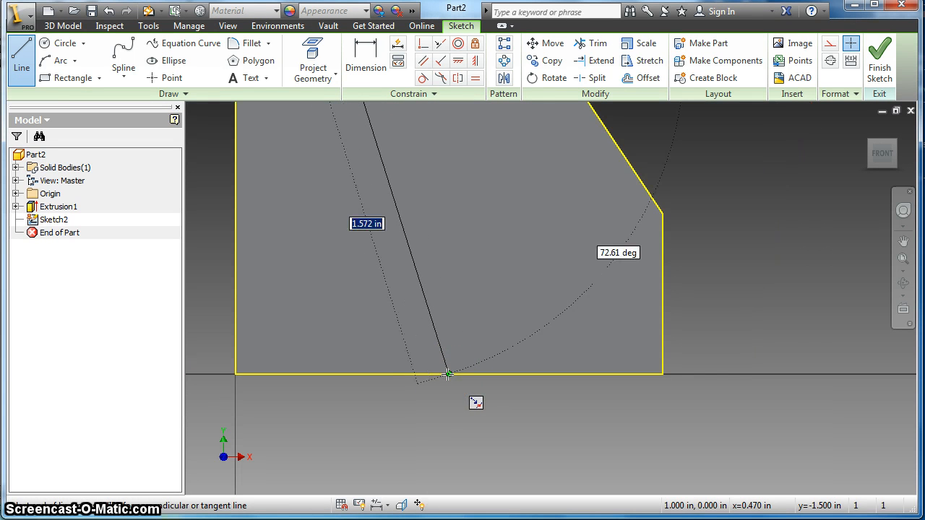
scroll(581, 372, up, 3)
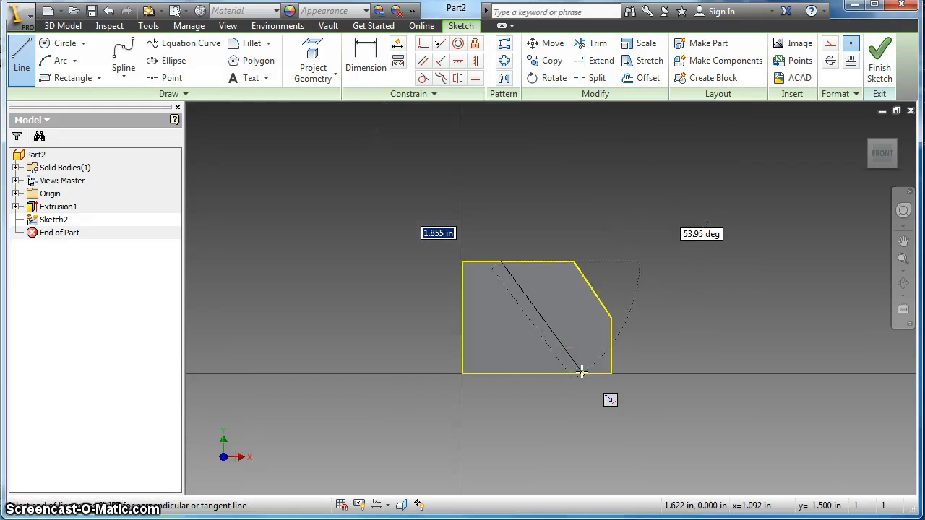
double_click(581, 372)
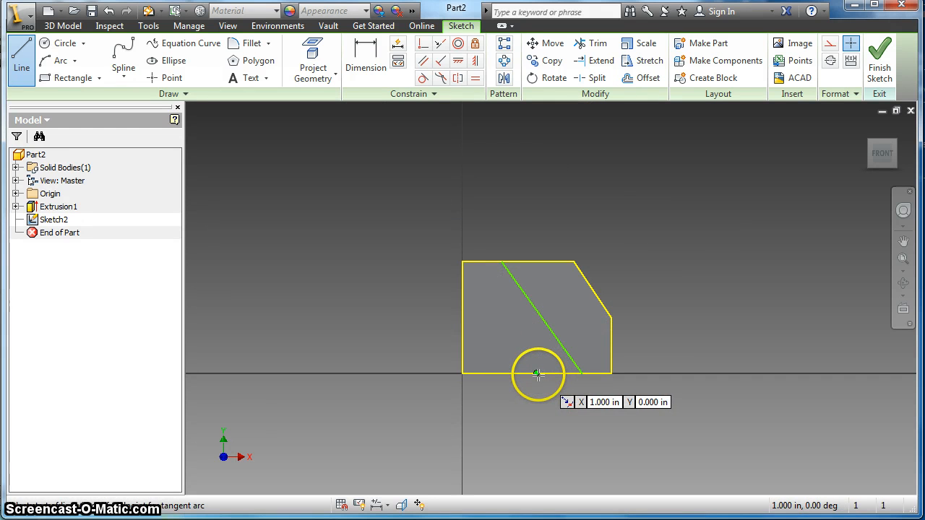
Check the reference drawing and dimension the slanted line's upper endpoint .5 in from the face's top-left corner
middle_drag(577, 275, 578, 330)
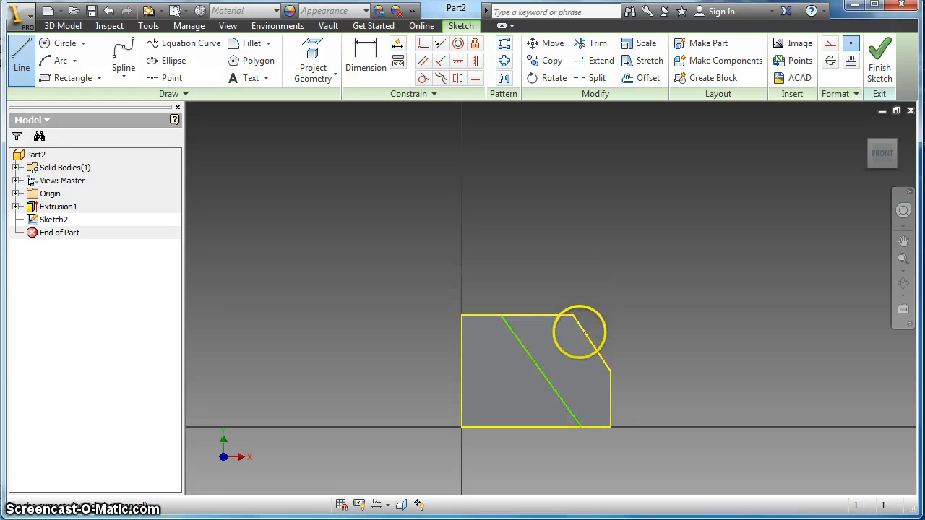
click(375, 65)
key(alt+Tab)
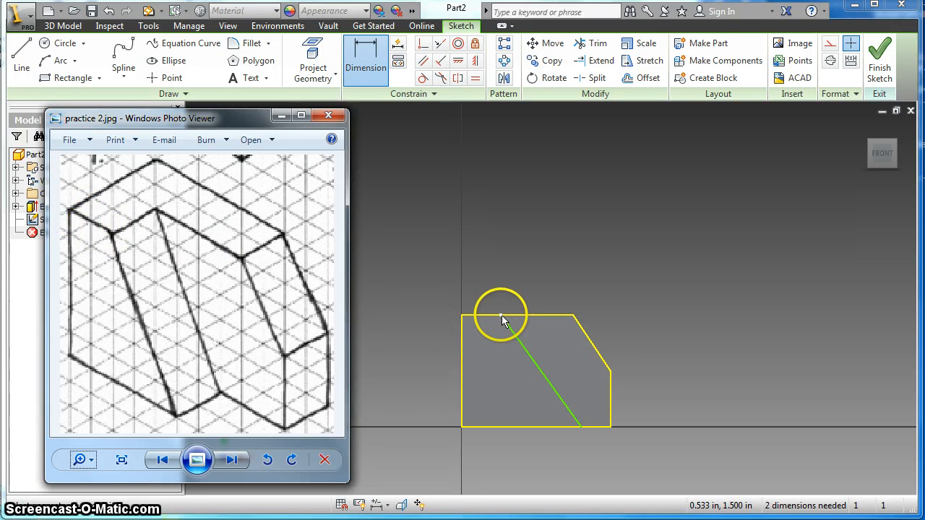
key(alt+Tab)
scroll(500, 315, up, 6)
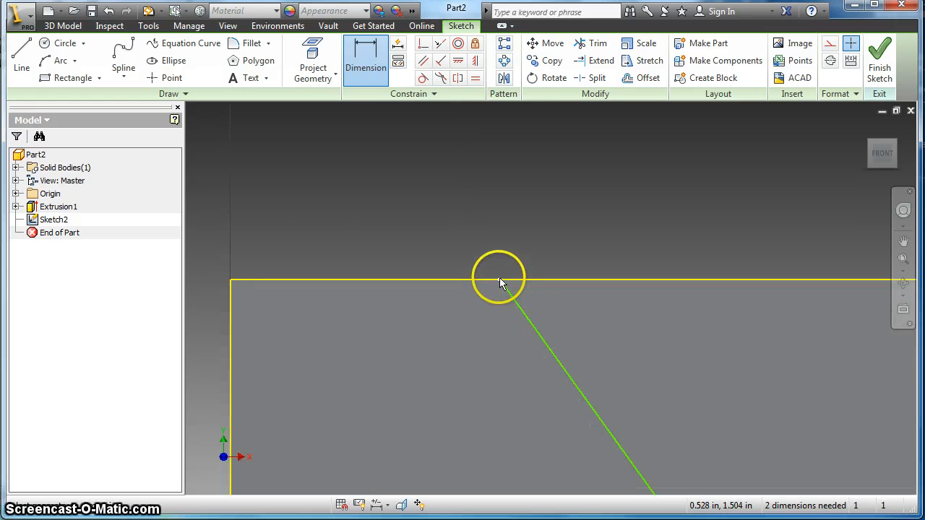
click(499, 280)
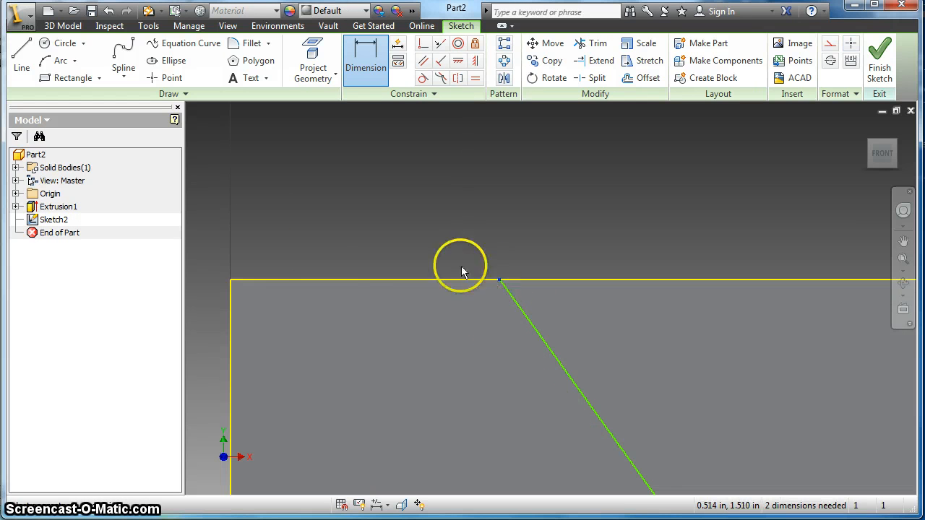
click(232, 281)
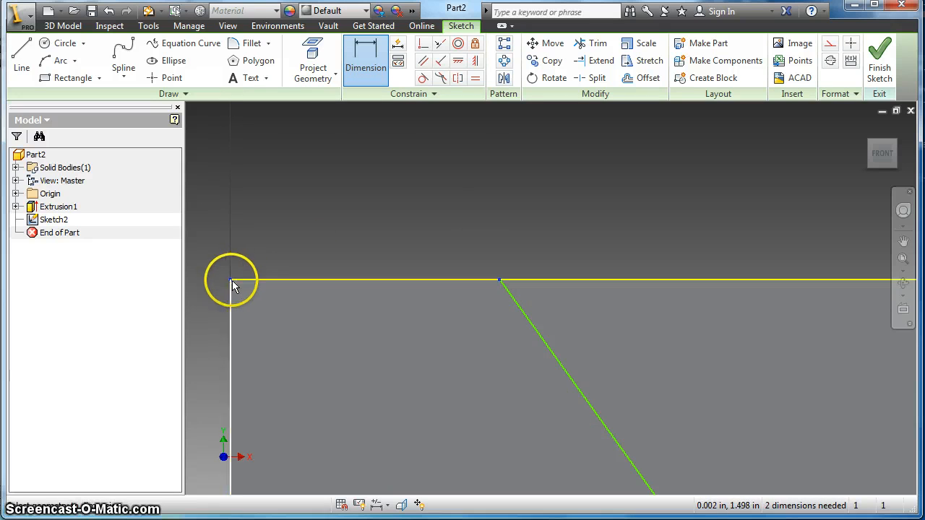
click(331, 228)
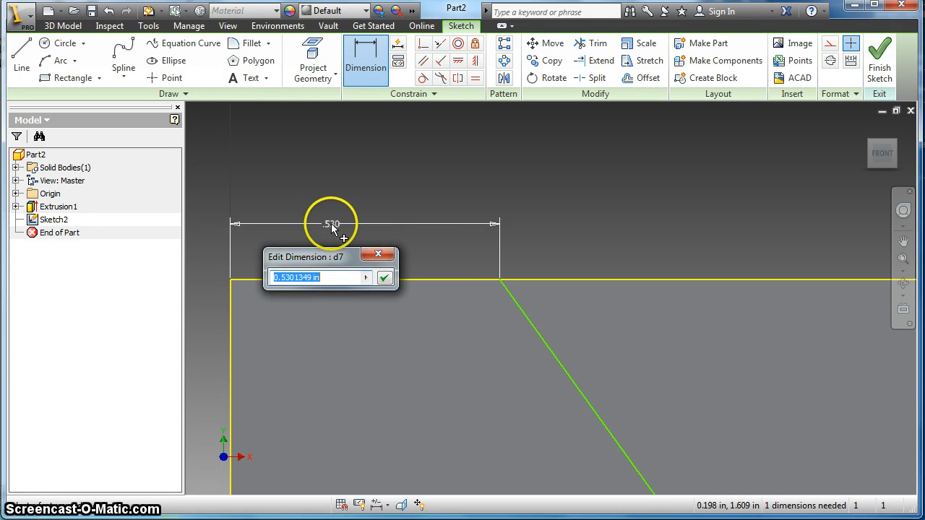
text(.5)
key(Return)
Check the reference drawing and dimension the slanted line's lower endpoint 5*.25 in from the face's bottom-left corner
scroll(314, 240, down, 5)
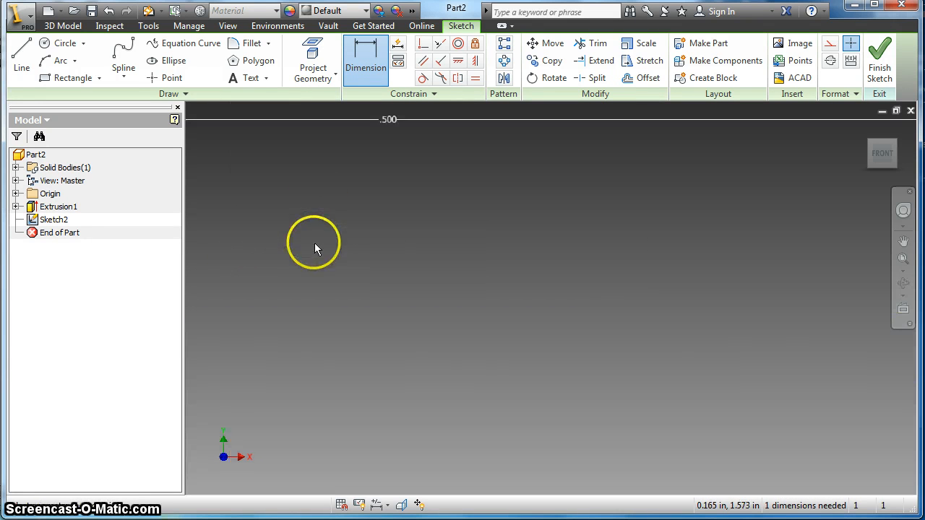
scroll(314, 240, up, 8)
mouse_move(351, 283)
middle_down()
mouse_move(451, 178)
mouse_move(482, 202)
middle_up()
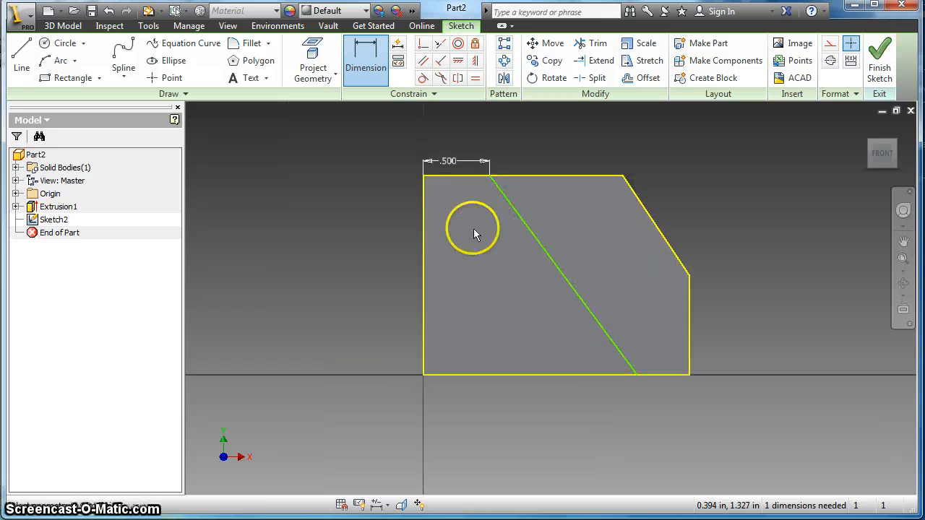
key(alt+Tab)
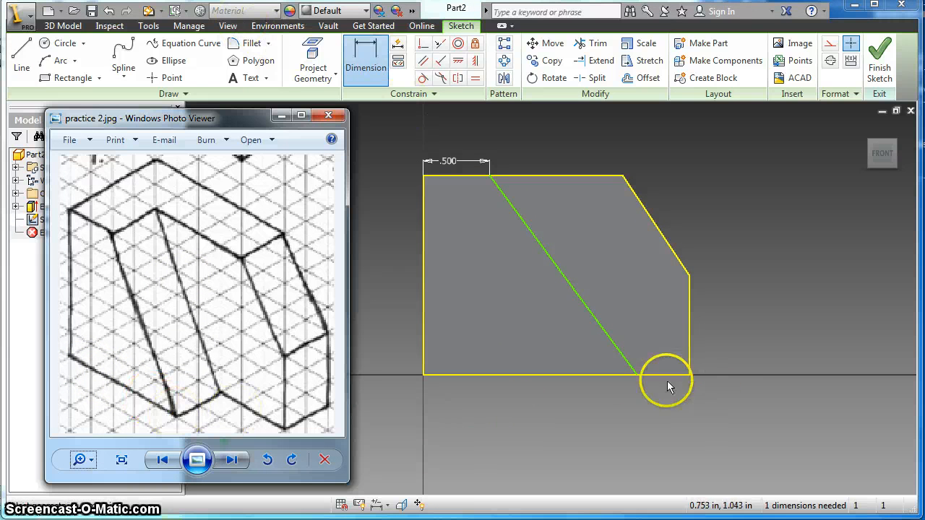
click(636, 374)
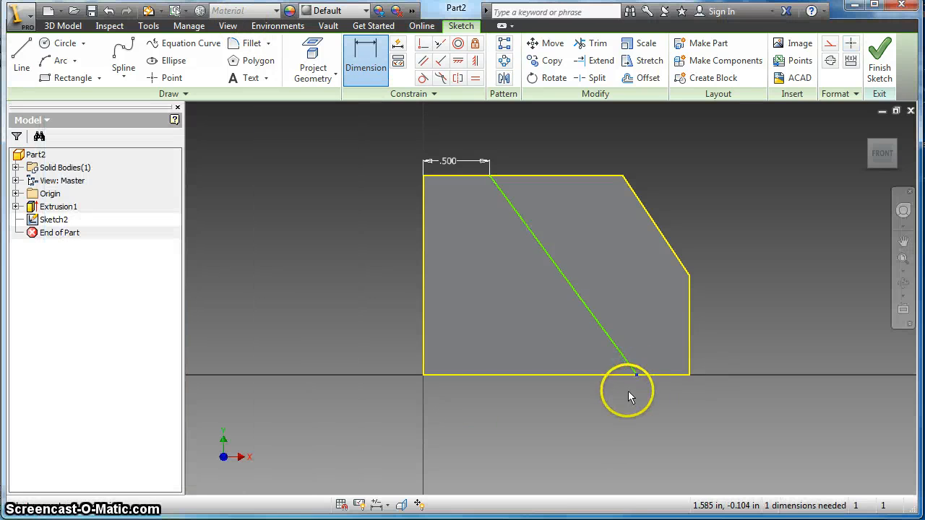
click(422, 376)
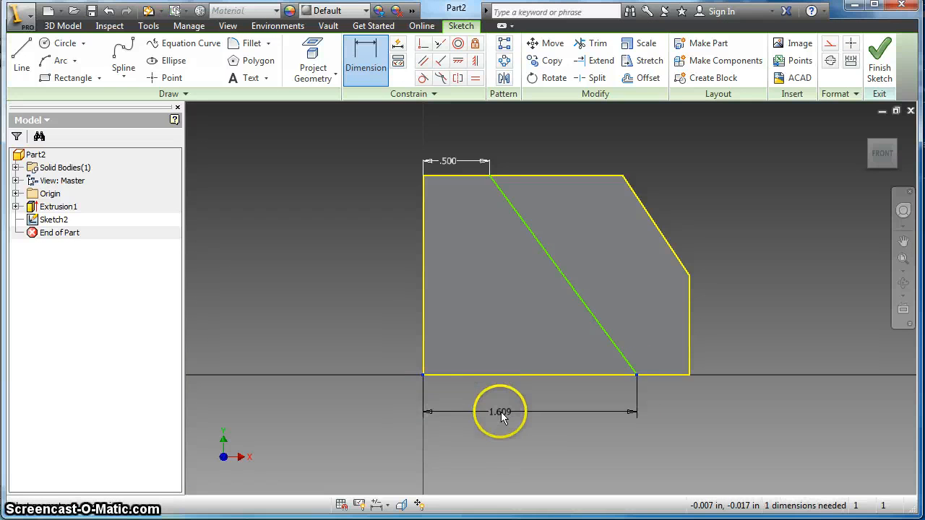
click(500, 414)
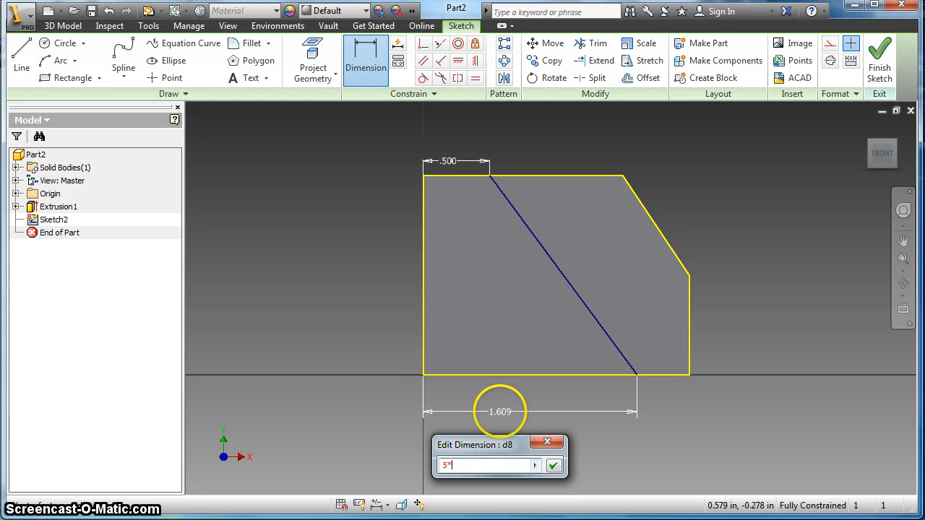
text(5*.25)
key(Return)
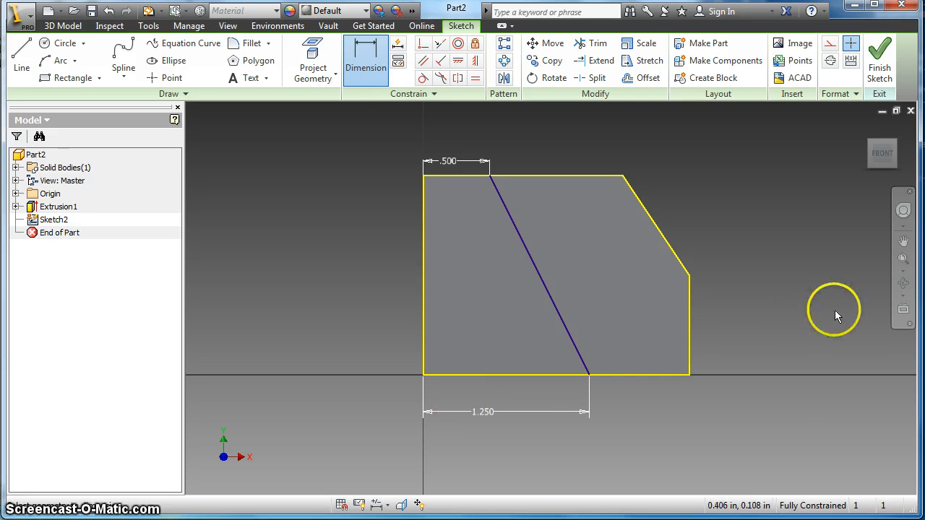
Finish the sketch and extrude the region left of the slanted line .5 in outward from the front face
click(879, 63)
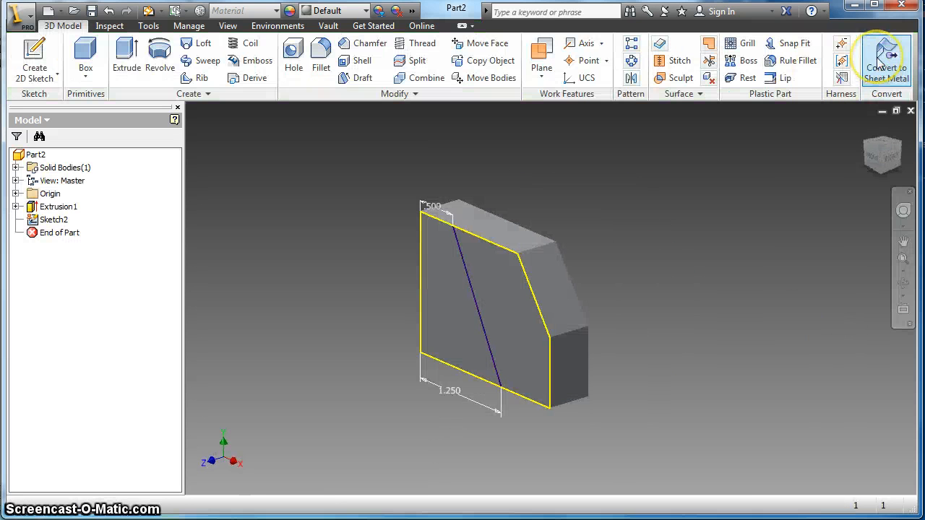
click(126, 59)
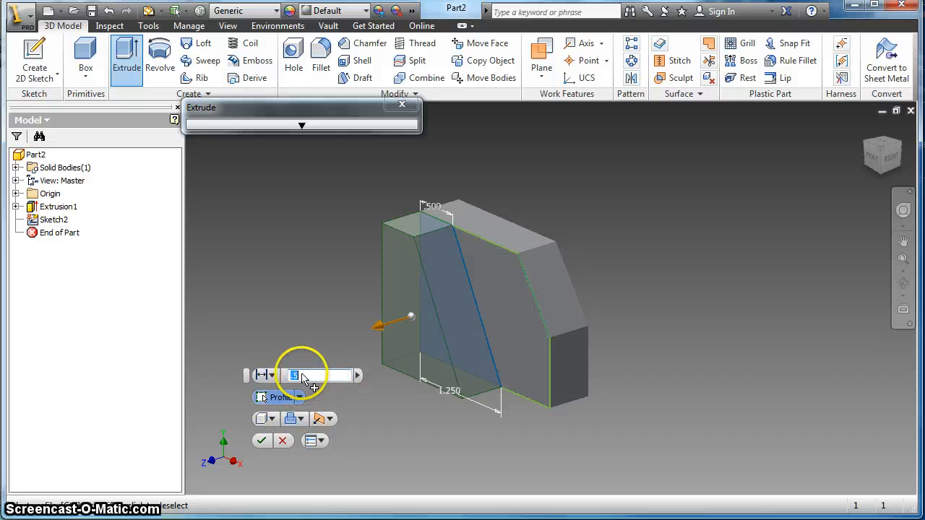
click(260, 440)
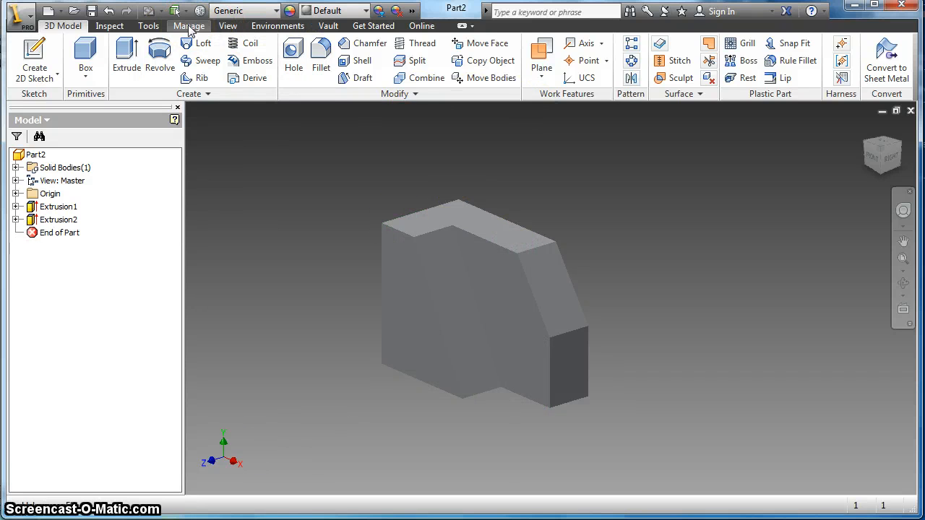
Set the visual style to Shaded with Edges, inspect the part from another angle and return it to the home view
click(190, 26)
click(228, 26)
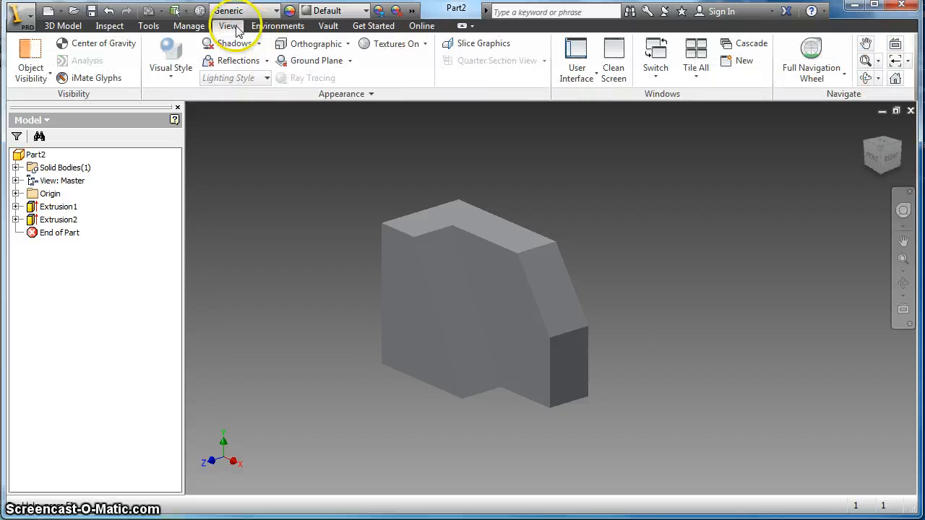
click(171, 72)
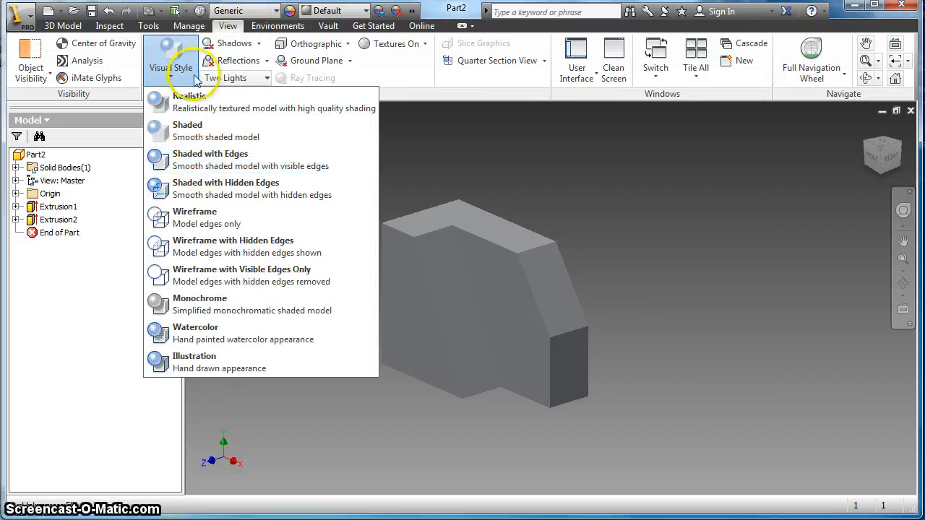
click(188, 169)
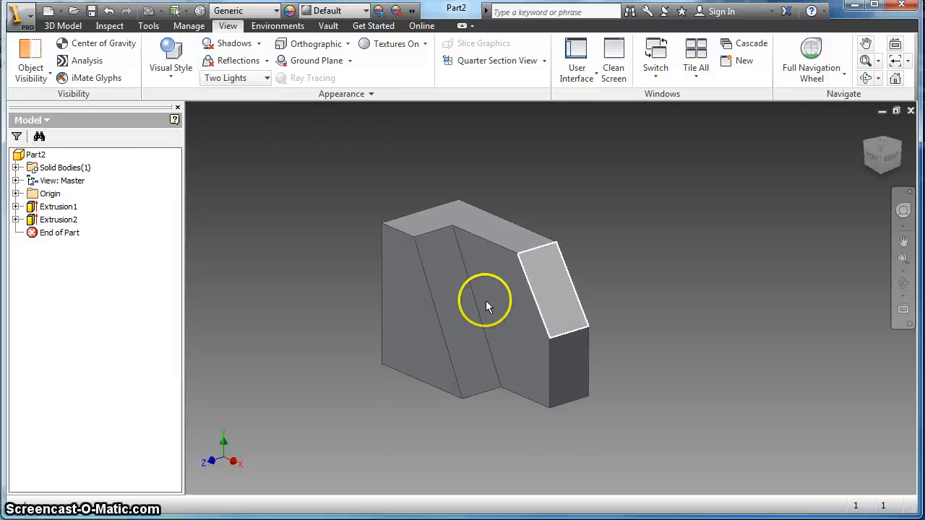
drag(901, 157, 451, 318)
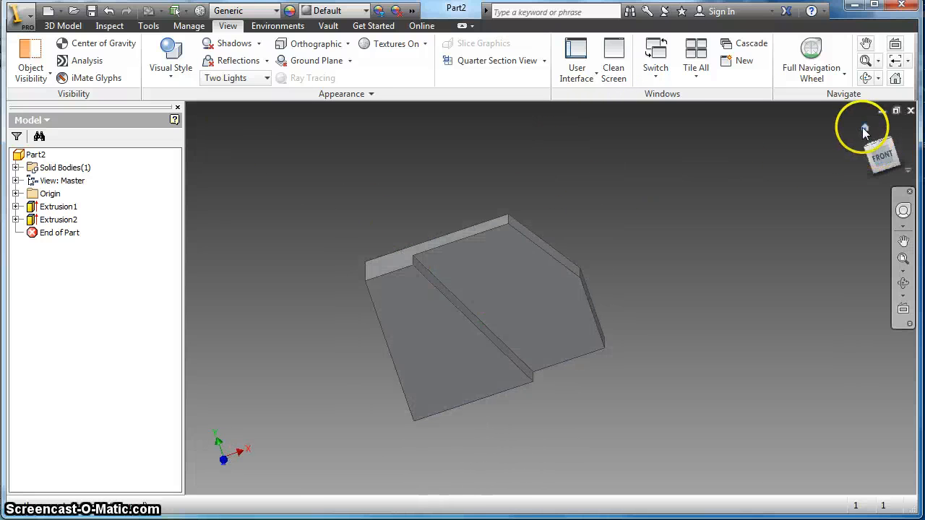
click(862, 127)
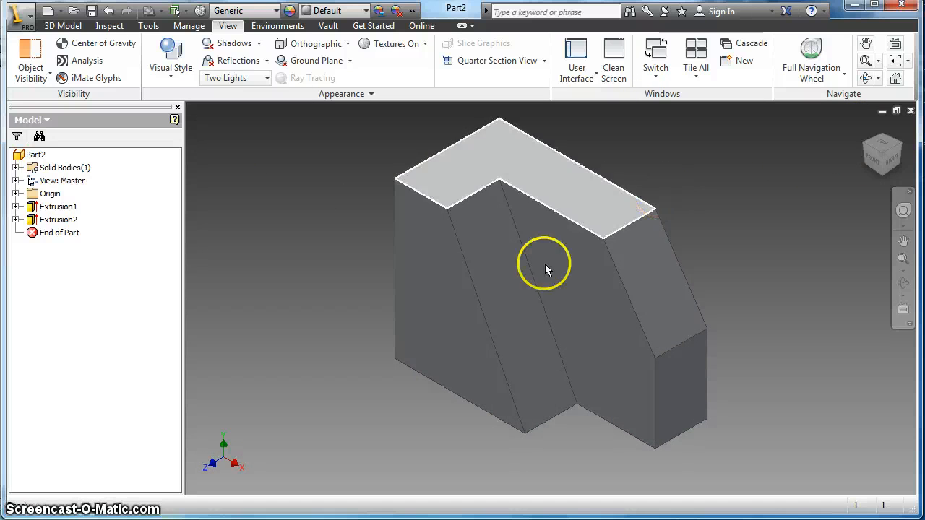